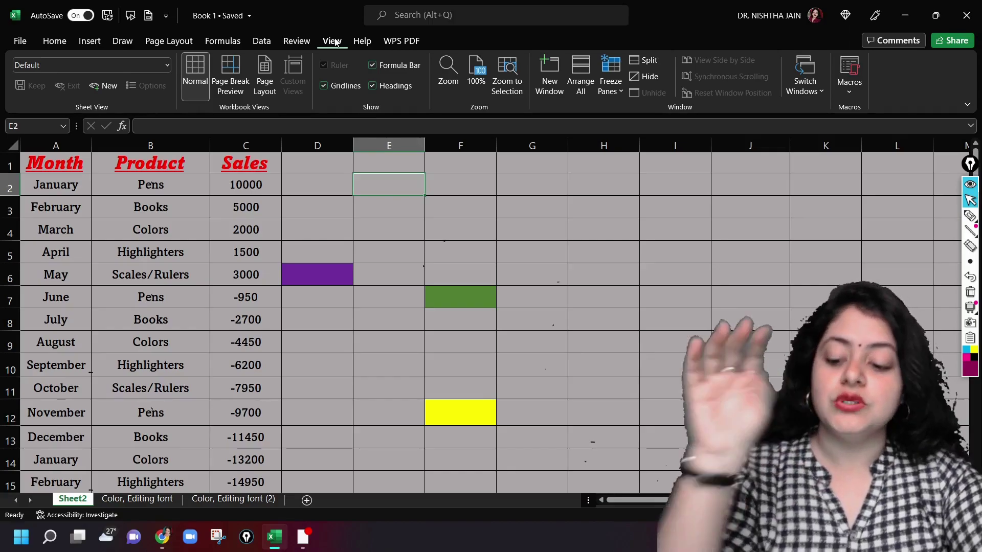
pyautogui.press('alt')
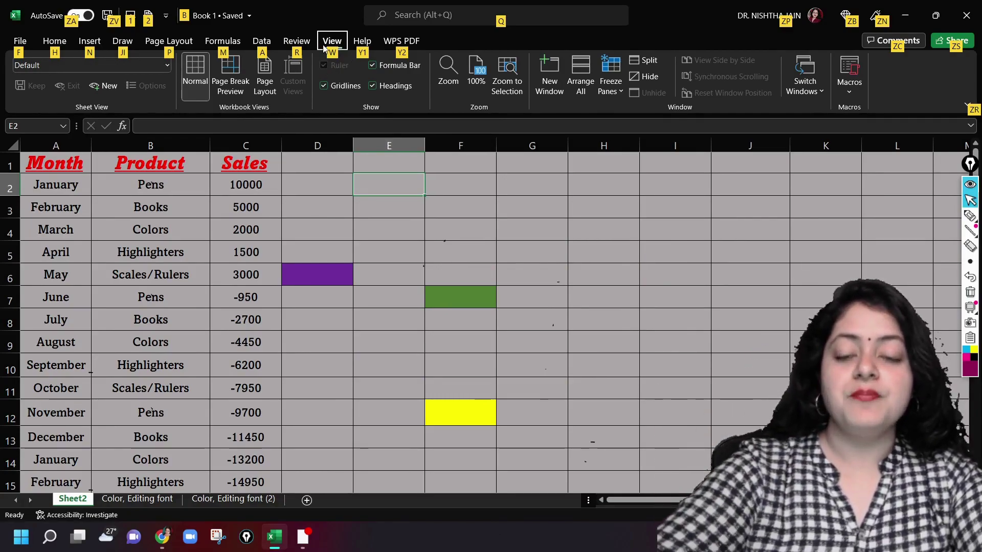
pyautogui.press('w')
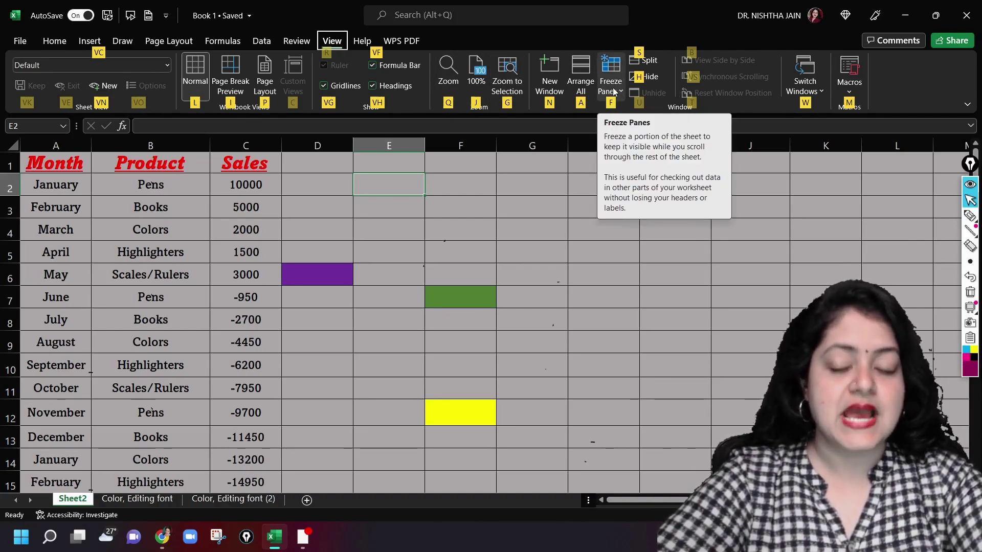
pyautogui.press('f')
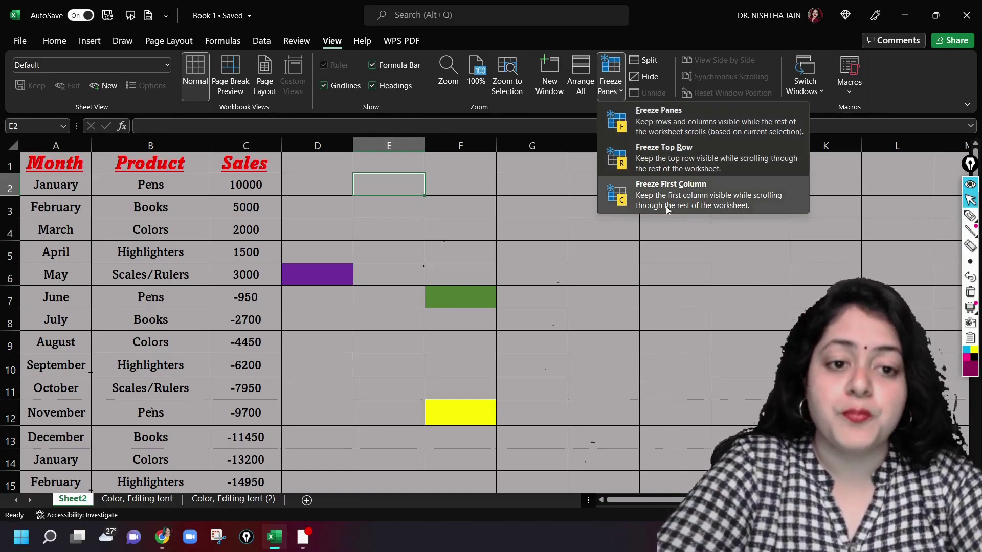
# - Select cell D1 and bring up the Freeze Panes options list
pyautogui.click(507, 230)
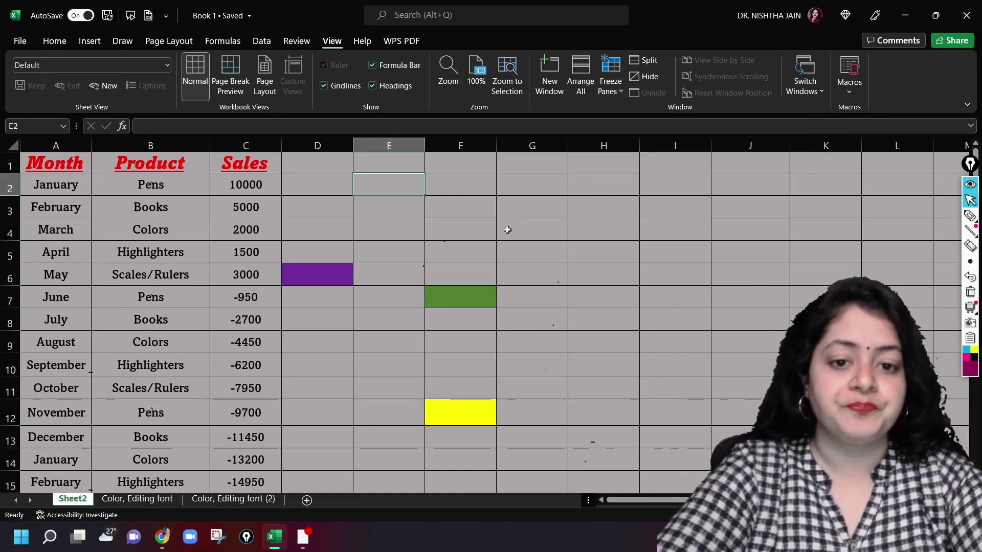
pyautogui.click(507, 230)
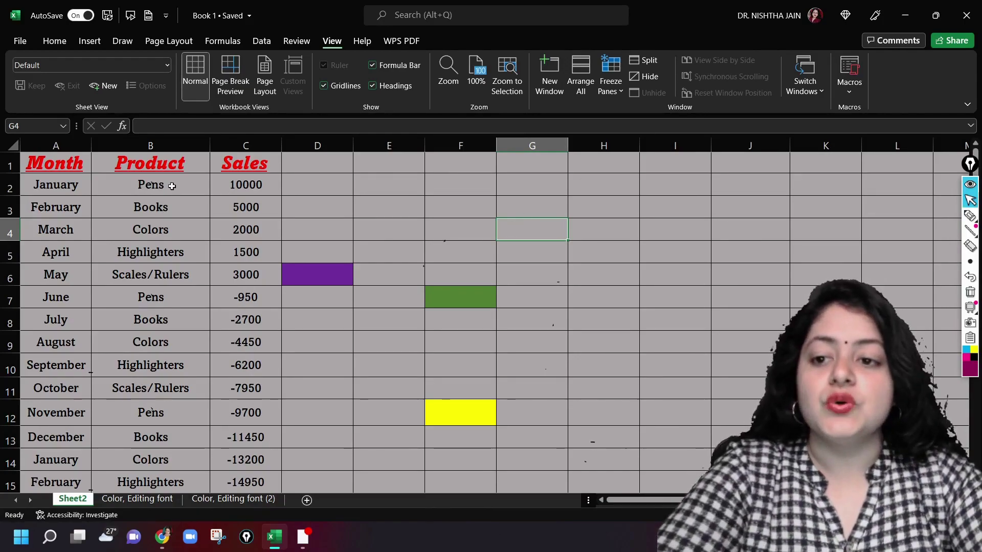
pyautogui.click(308, 171)
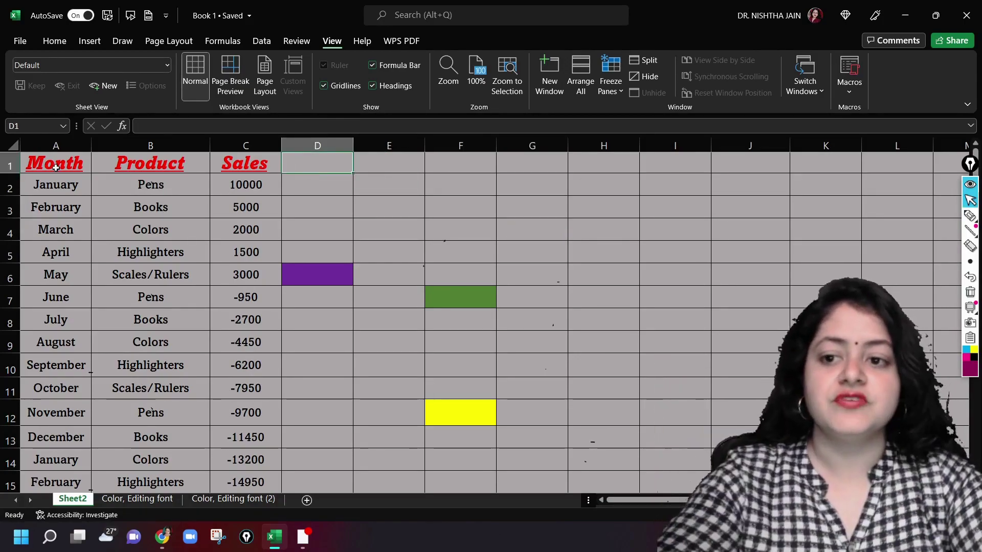
pyautogui.click(12, 168)
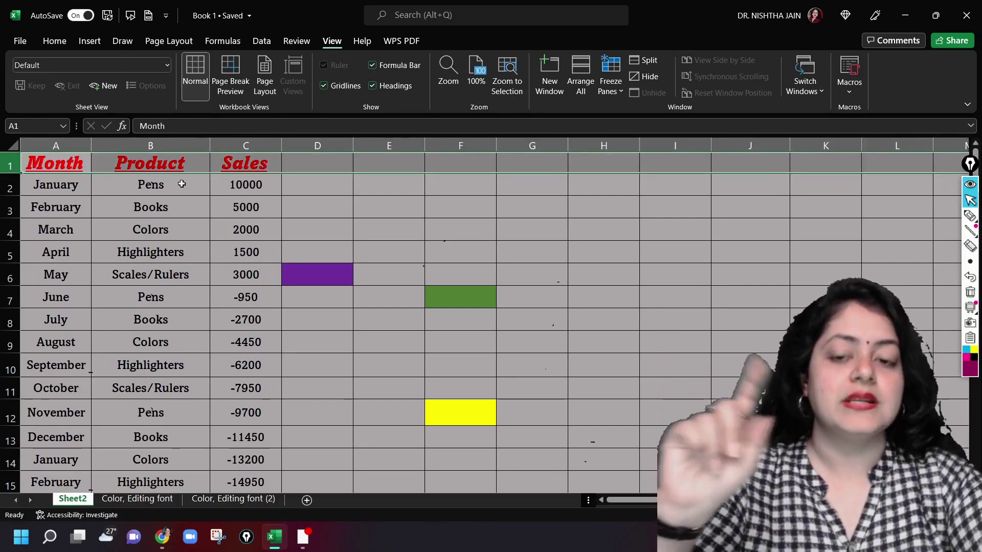
pyautogui.click(332, 165)
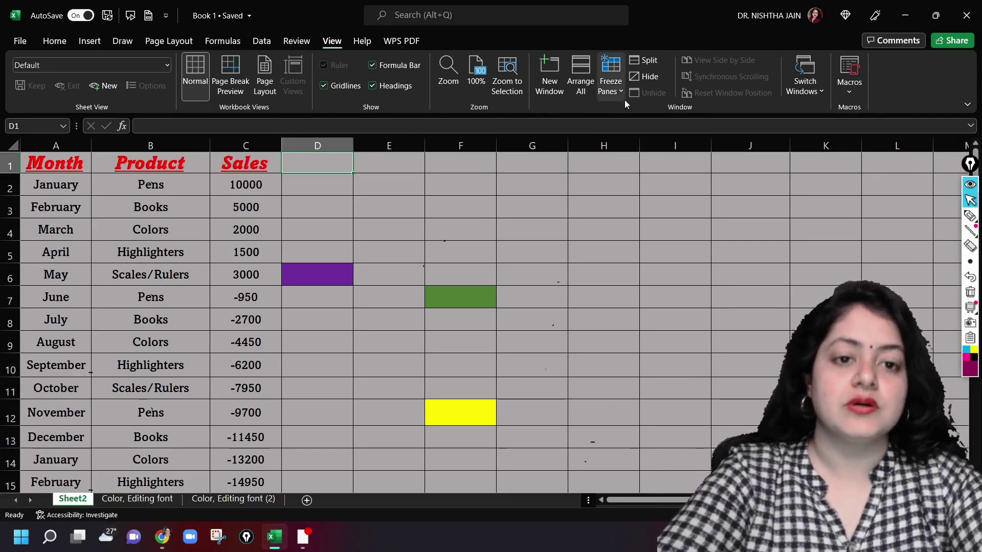
pyautogui.click(608, 86)
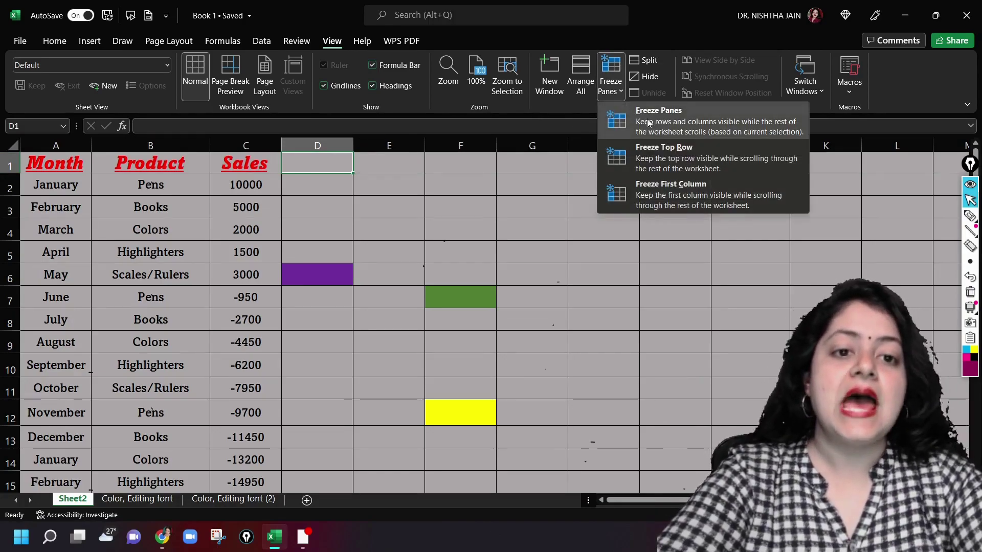
pyautogui.click(660, 159)
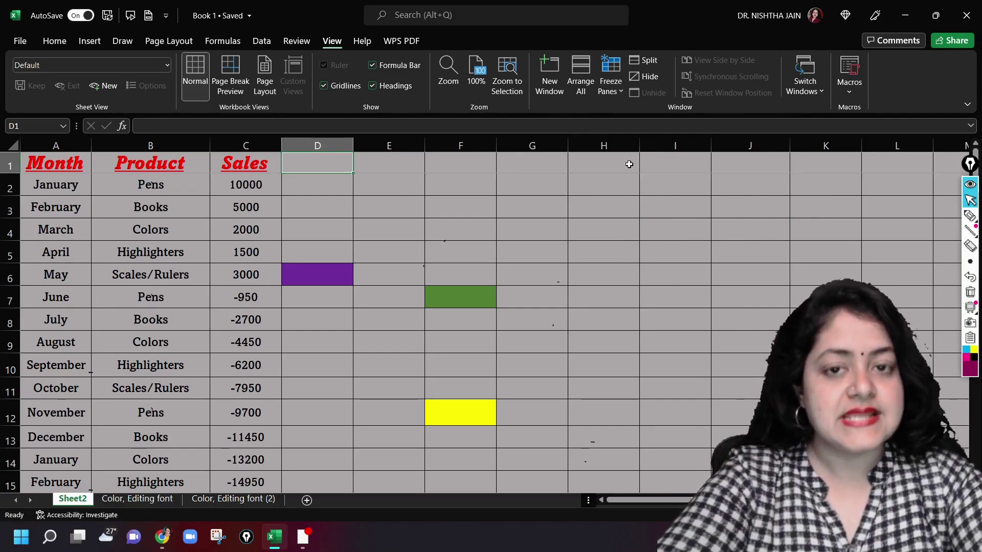
pyautogui.click(412, 231)
pyautogui.scroll(-2, 415, 233)
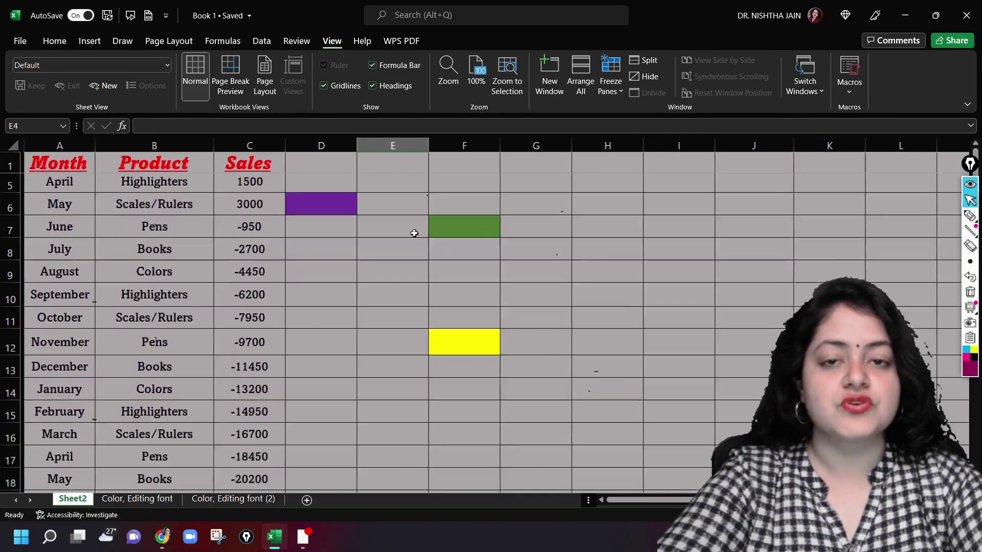
pyautogui.scroll(2, 414, 233)
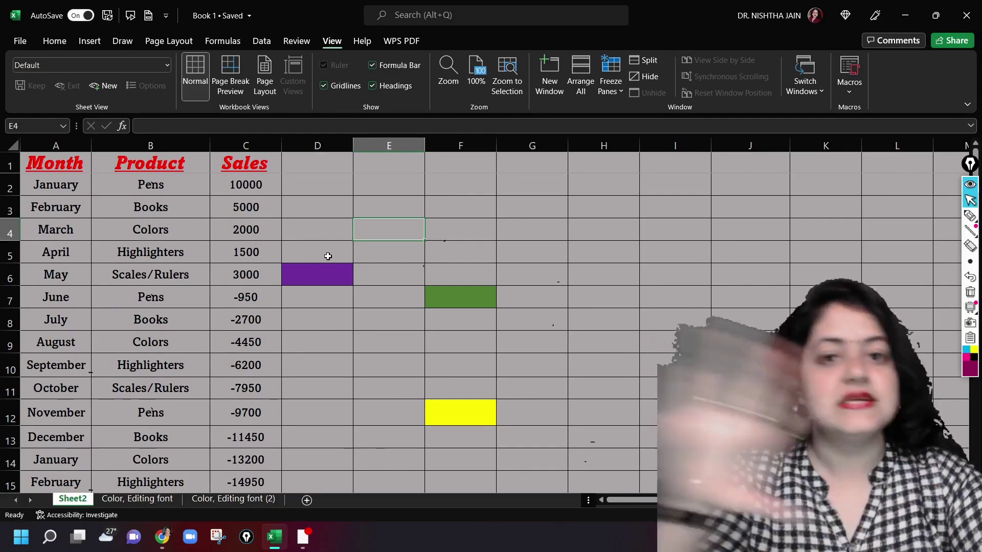
pyautogui.scroll(-5, 328, 256)
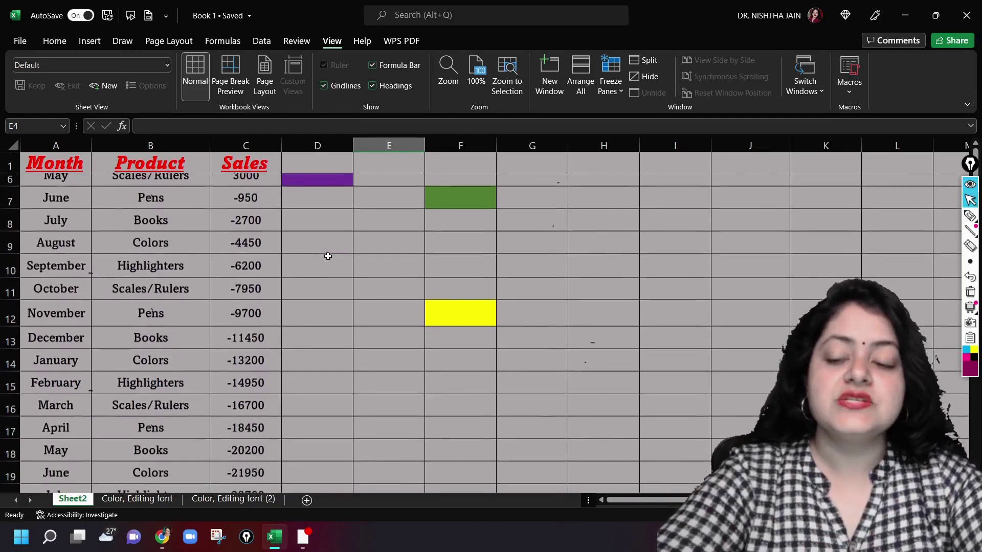
pyautogui.scroll(5, 328, 256)
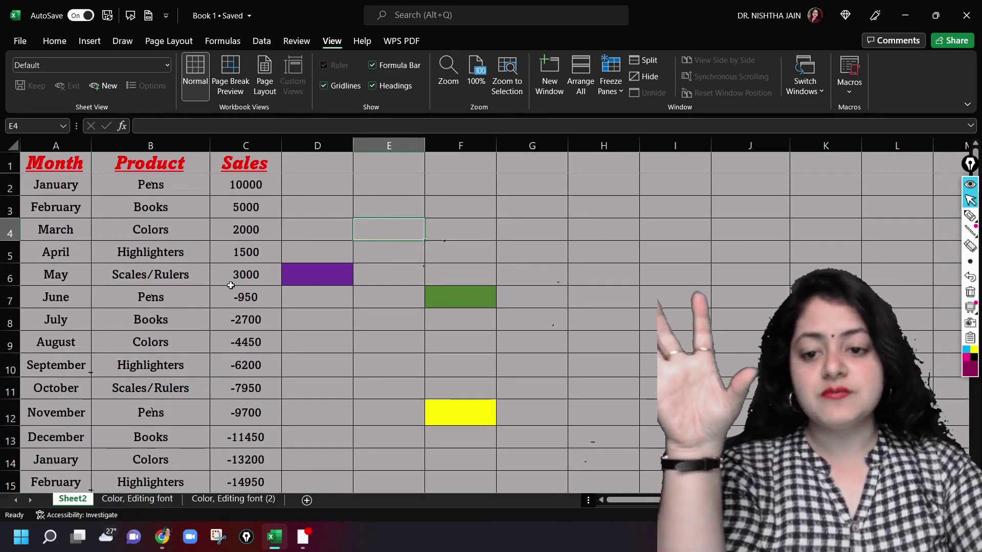
pyautogui.click(320, 320)
pyautogui.scroll(-4, 321, 322)
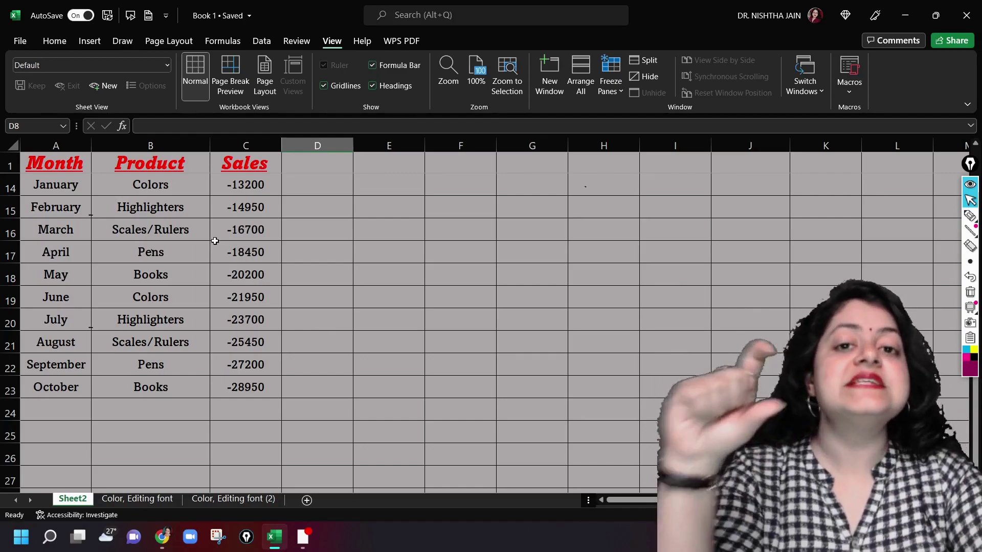
# - Release the frozen header row with Unfreeze Panes
pyautogui.click(413, 228)
pyautogui.scroll(4, 414, 228)
pyautogui.scroll(1, 414, 227)
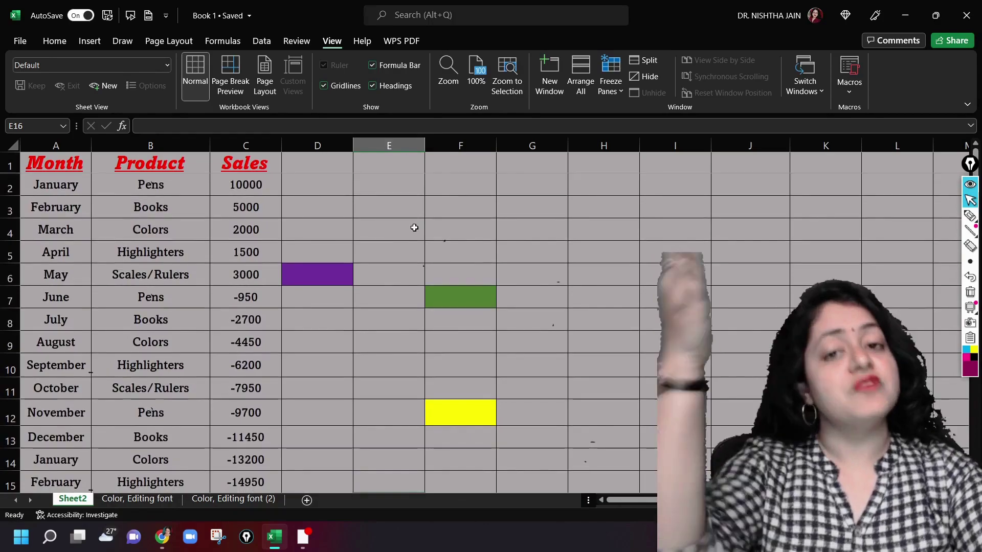
pyautogui.click(609, 82)
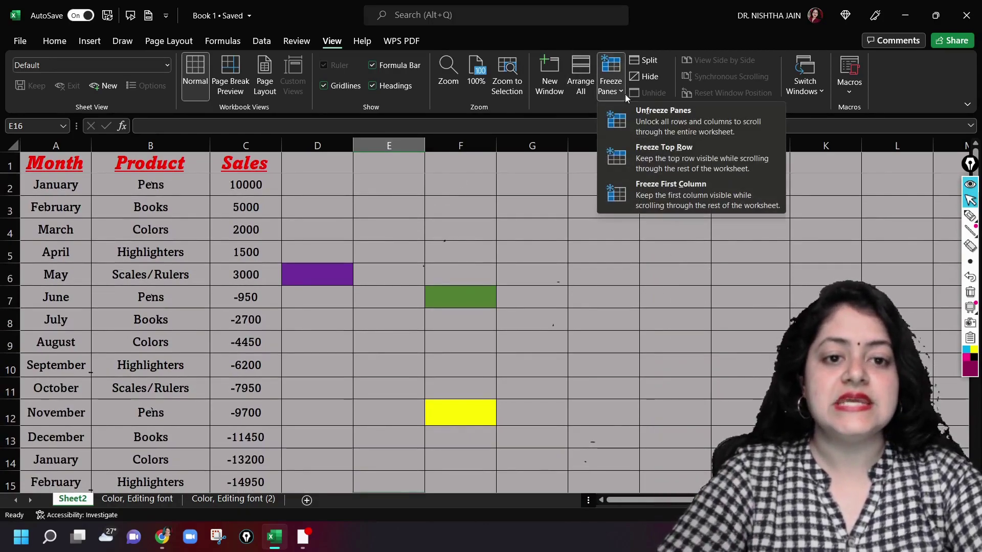
pyautogui.click(631, 112)
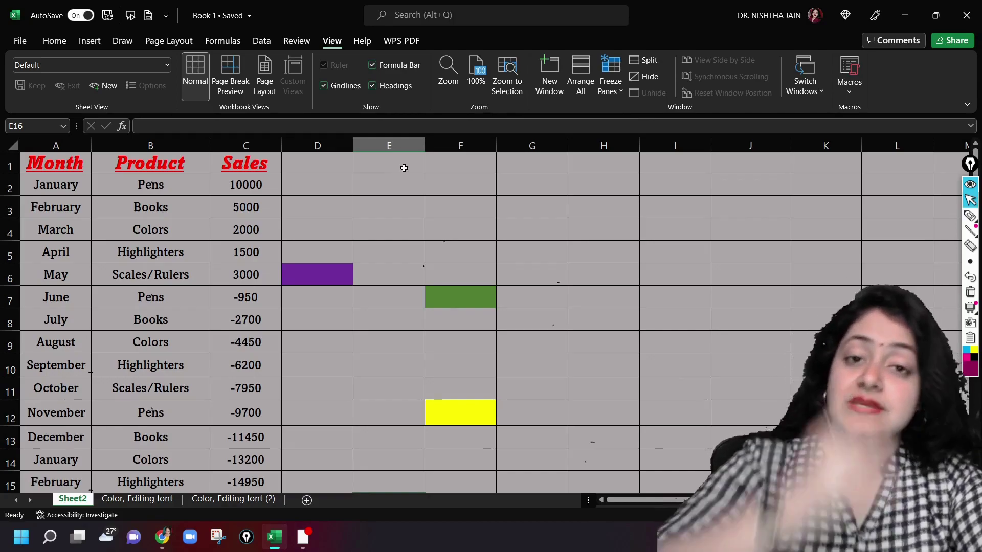
# - Select cell F3 and apply Freeze First Column to lock Month
pyautogui.click(481, 205)
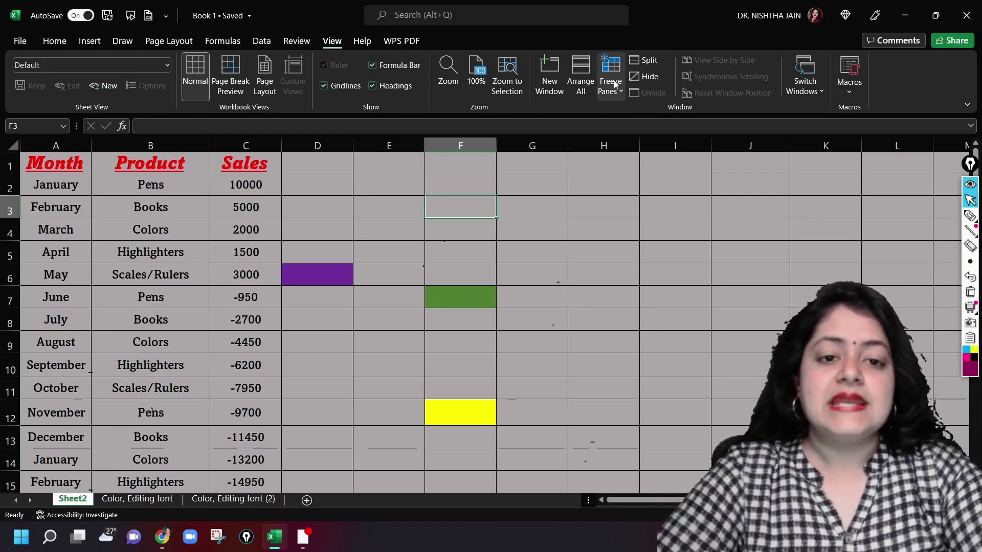
pyautogui.click(611, 74)
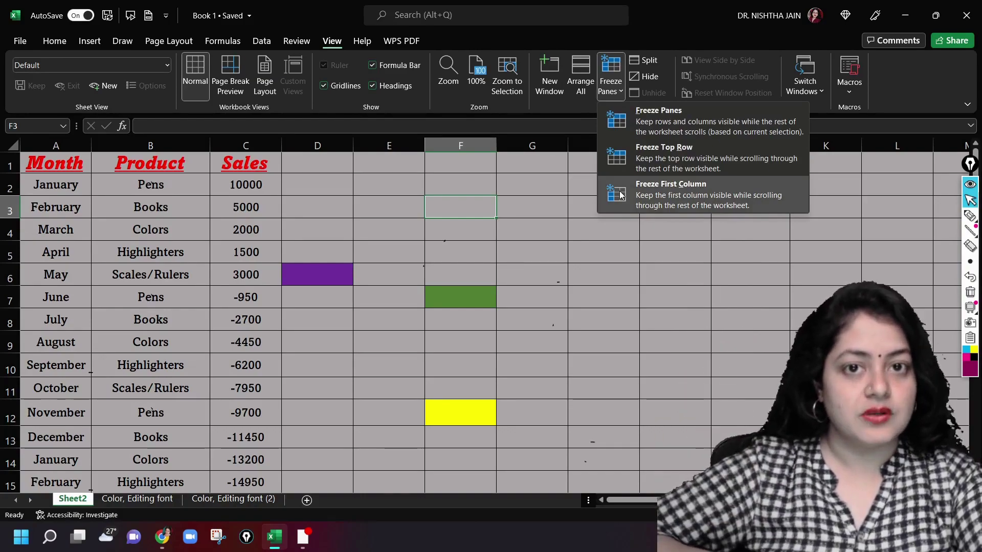
pyautogui.click(621, 195)
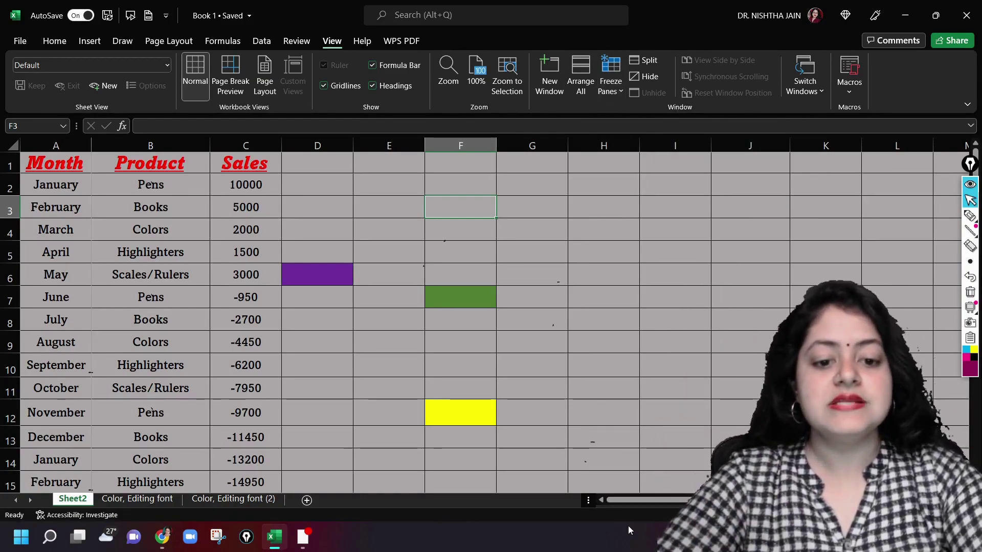
pyautogui.moveTo(631, 503)
pyautogui.mouseDown()
pyautogui.moveTo(608, 517)
pyautogui.moveTo(631, 527)
pyautogui.moveTo(572, 532)
pyautogui.moveTo(646, 513)
pyautogui.moveTo(632, 516)
pyautogui.mouseUp()
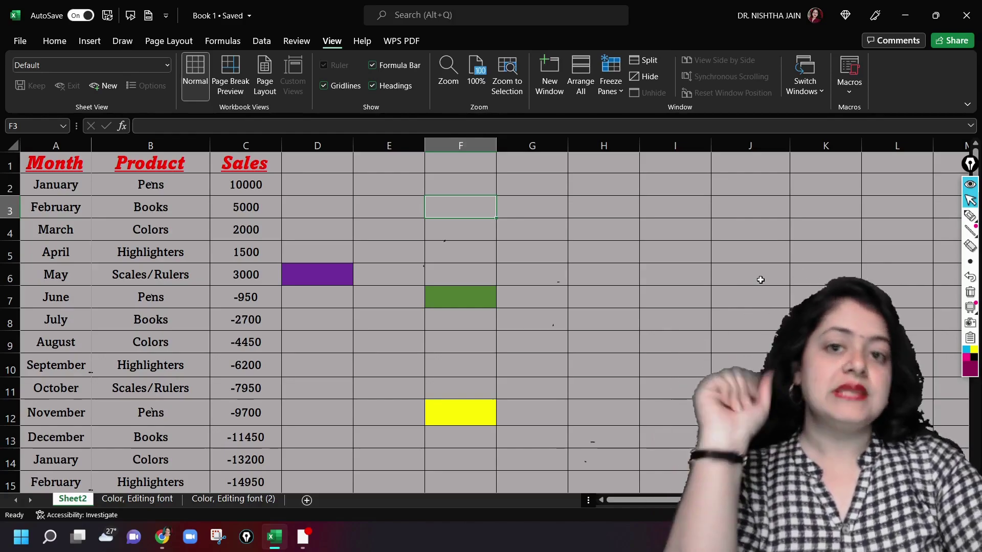
pyautogui.click(613, 94)
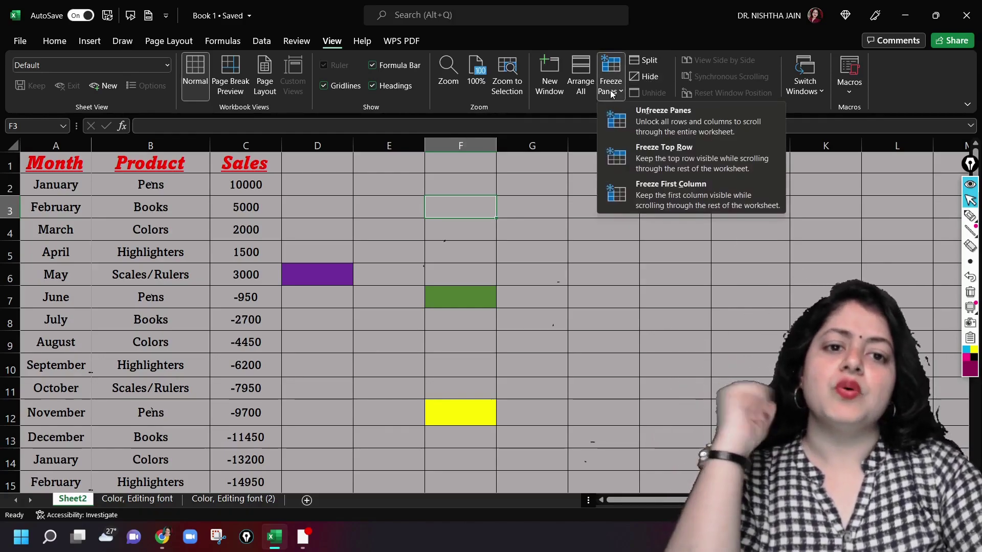
pyautogui.click(581, 266)
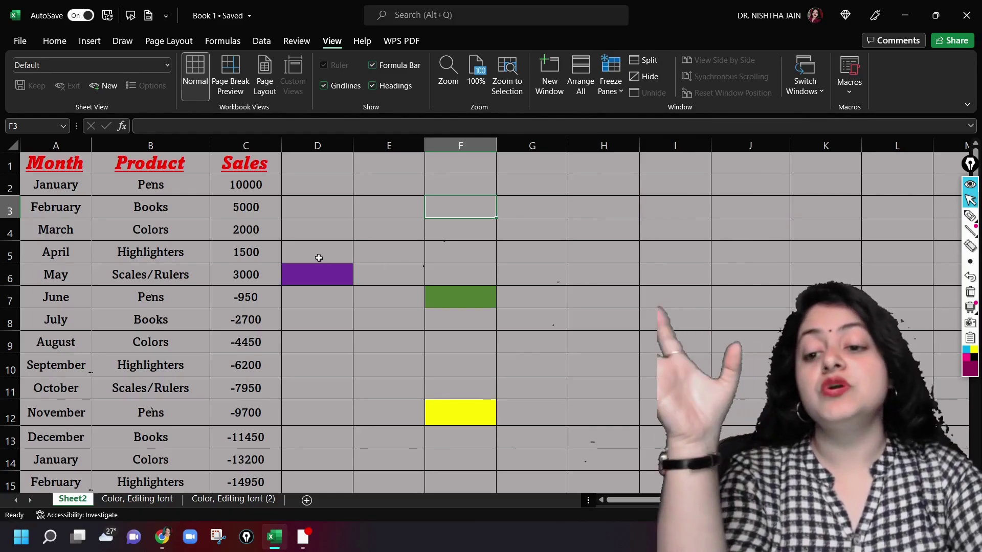
# - Clear any existing freeze with Unfreeze Panes after a trial selection of rows 1–6
pyautogui.moveTo(9, 274); pyautogui.dragTo(9, 274)
pyautogui.hotkey('ctrl', 'shift', 'Up')
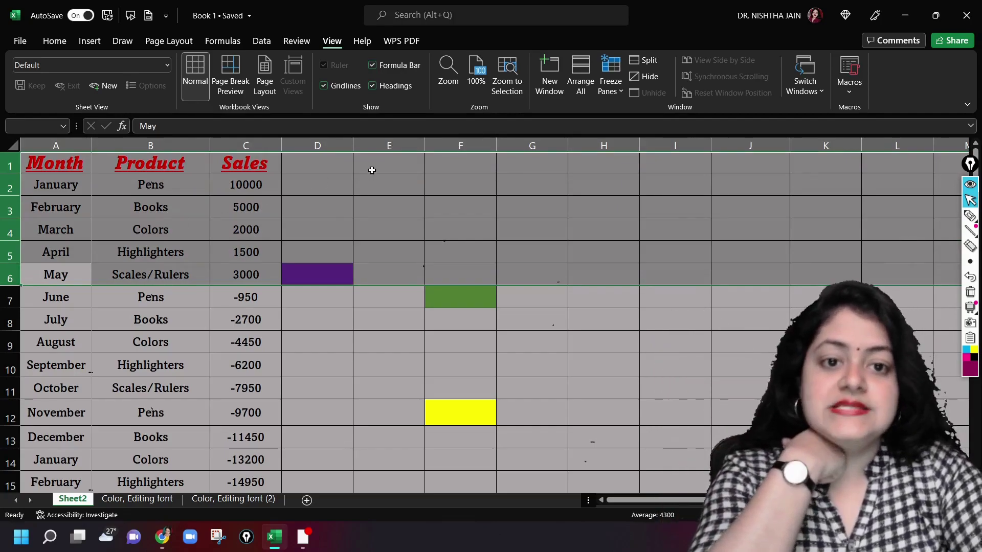
pyautogui.click(610, 87)
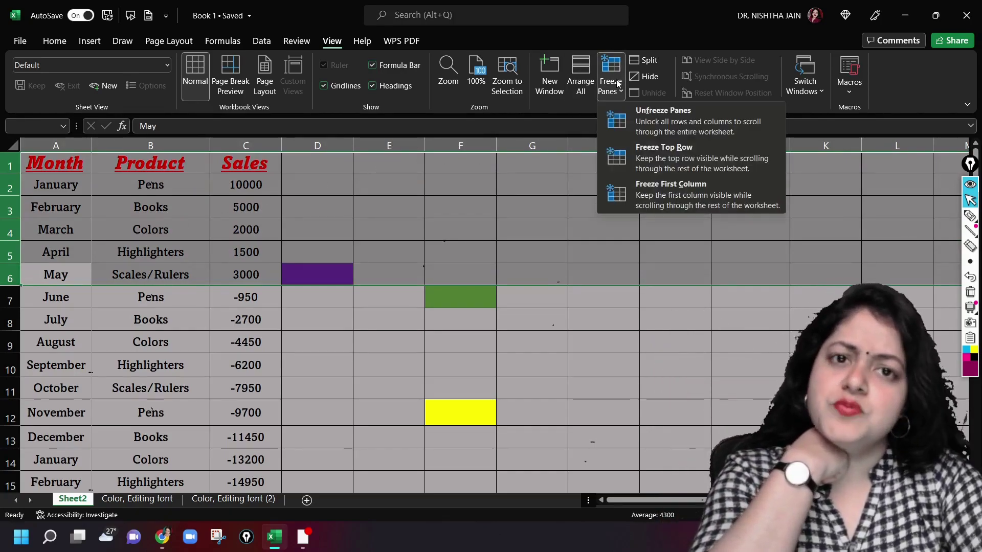
pyautogui.click(642, 337)
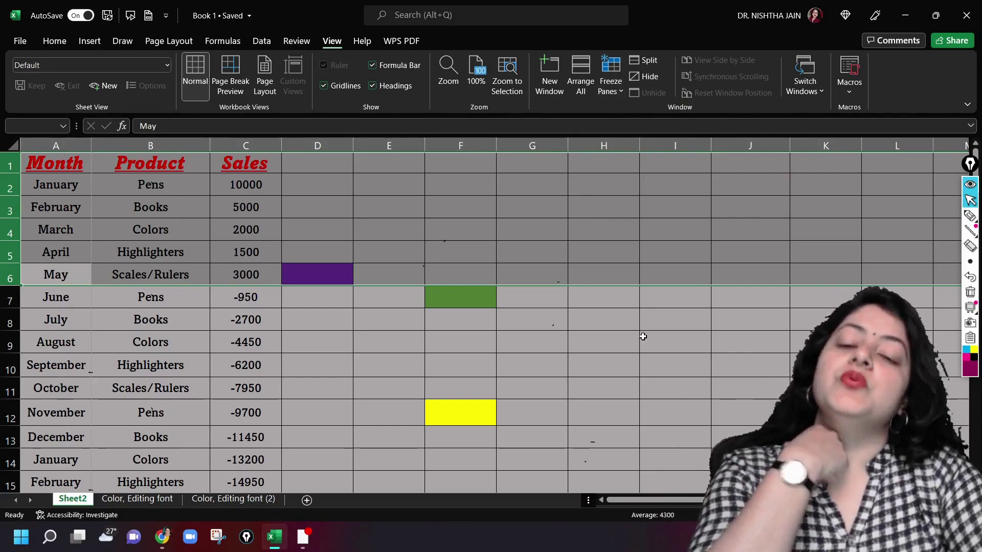
pyautogui.click(642, 337)
pyautogui.click(610, 71)
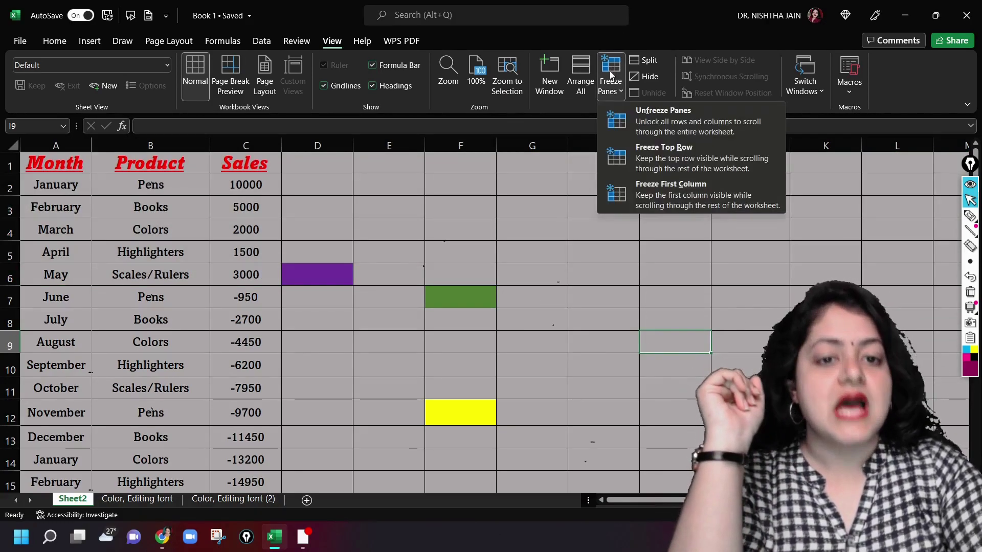
pyautogui.click(622, 106)
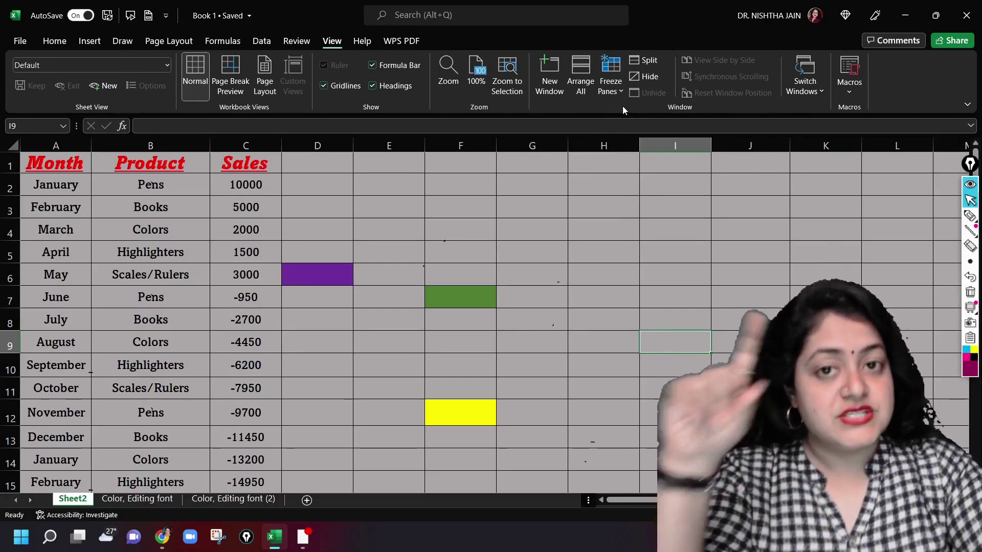
# - Highlight rows 1–5, then select row 6 directly below them
pyautogui.click(11, 162)
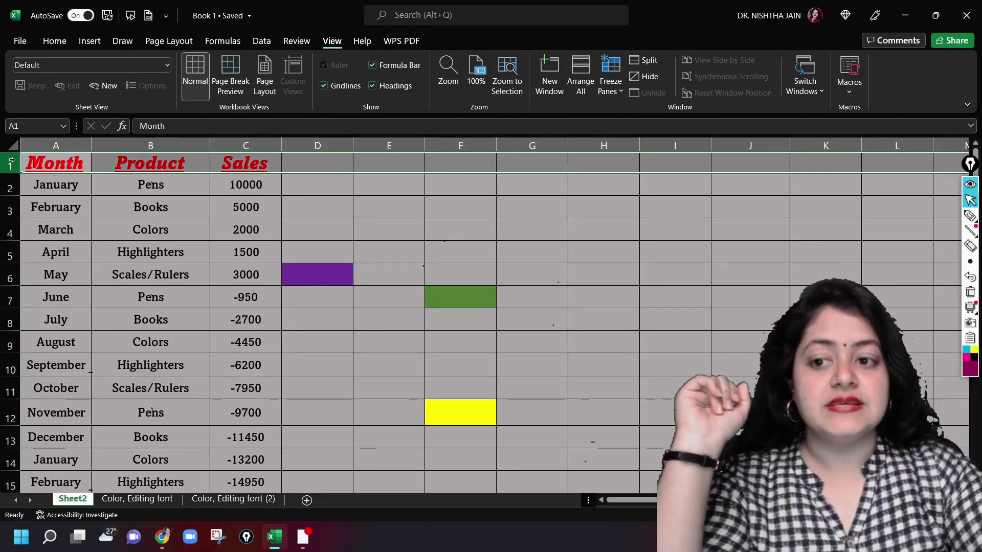
pyautogui.hotkey('shift', 'Down')
pyautogui.hotkey('shift', 'Down')
pyautogui.hotkey('shift', 'Down')
pyautogui.hotkey('shift', 'Down')
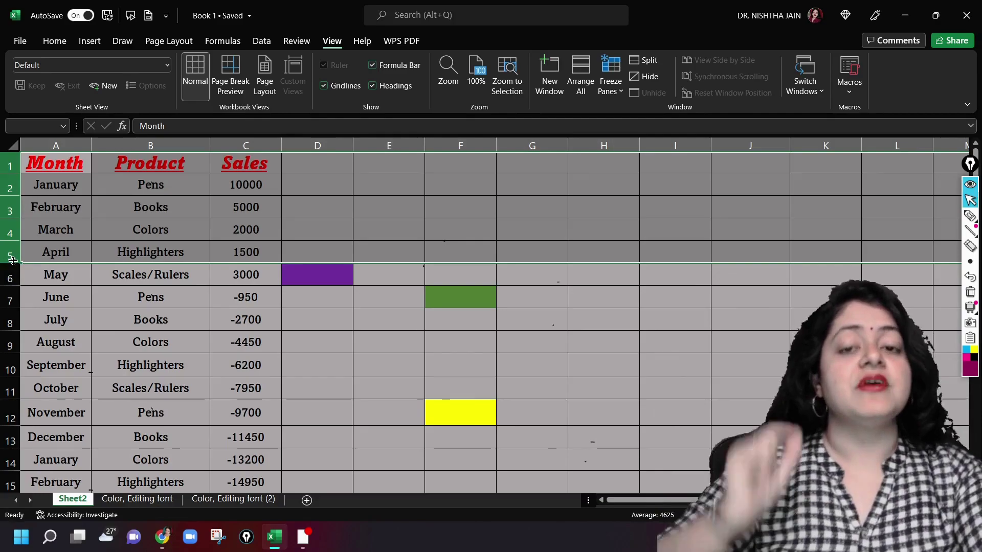
pyautogui.click(6, 274)
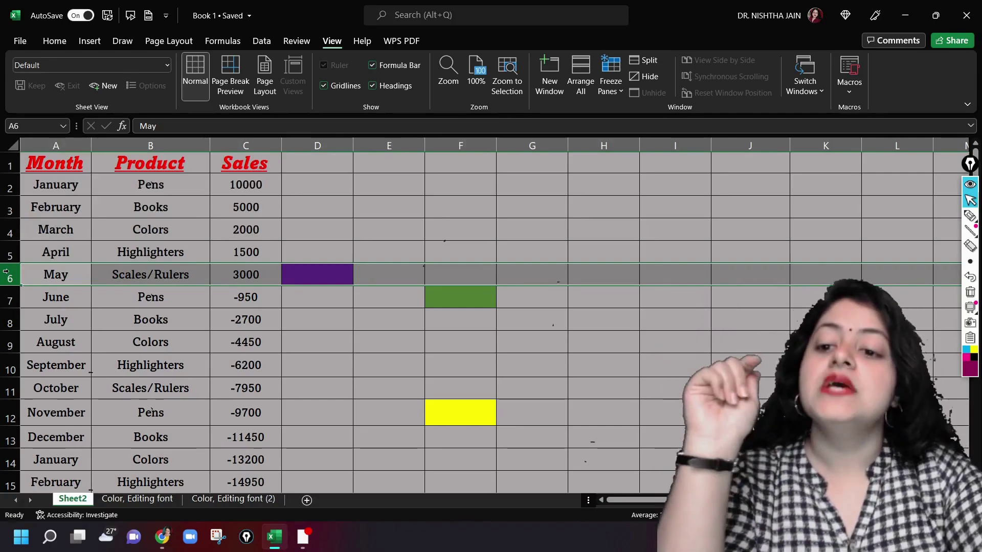
# - With row 6 selected, apply Freeze Panes to lock the header through April
pyautogui.moveTo(10, 278); pyautogui.dragTo(12, 277)
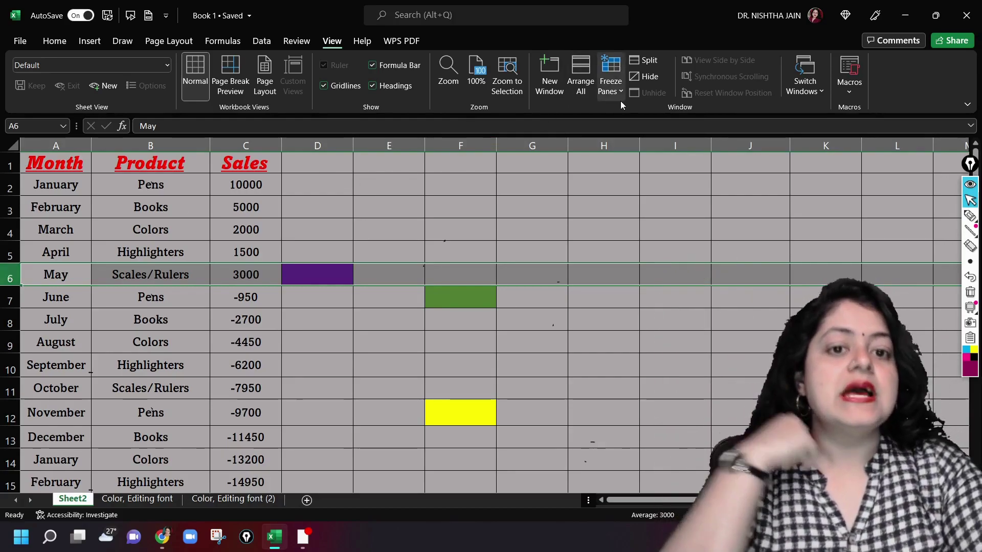
pyautogui.click(615, 91)
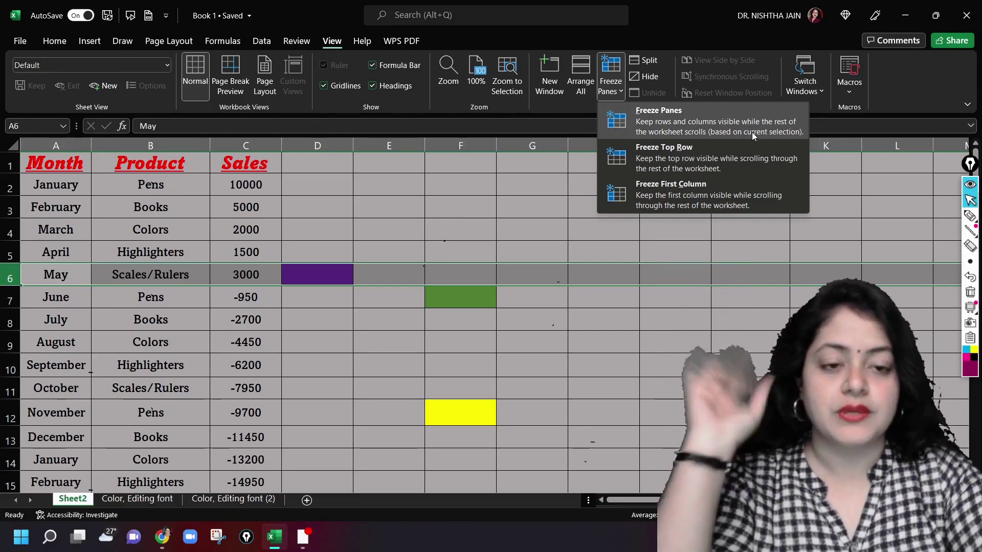
pyautogui.click(693, 112)
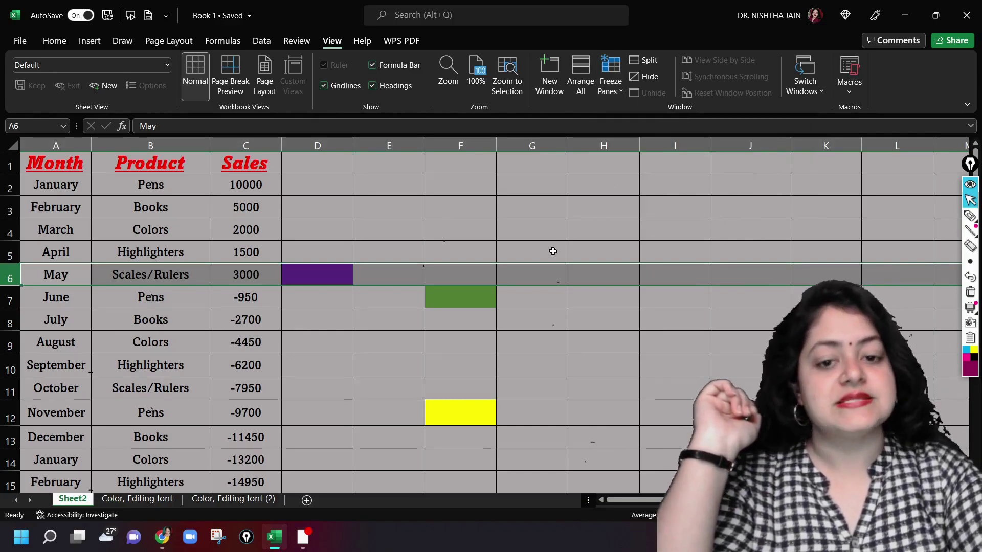
pyautogui.click(520, 316)
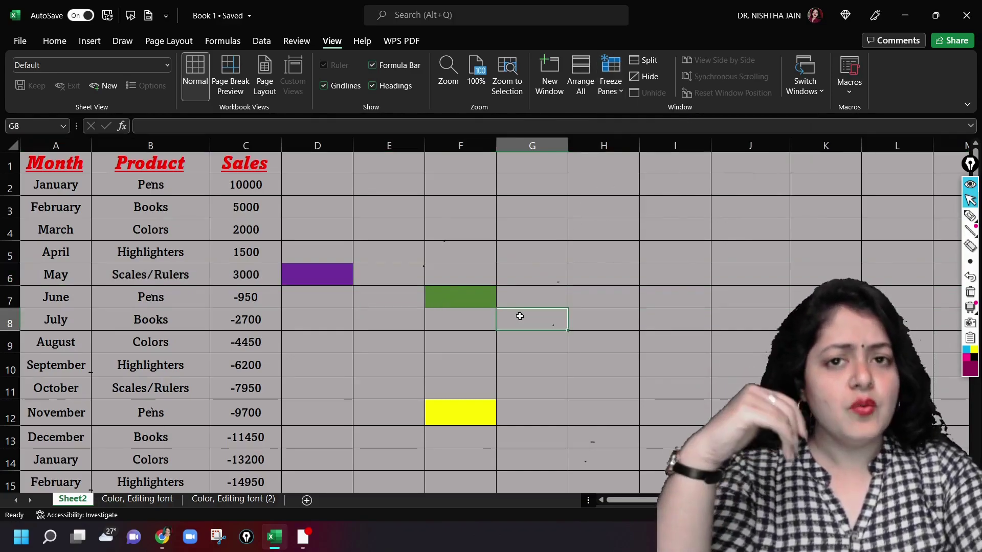
pyautogui.scroll(-2, 519, 316)
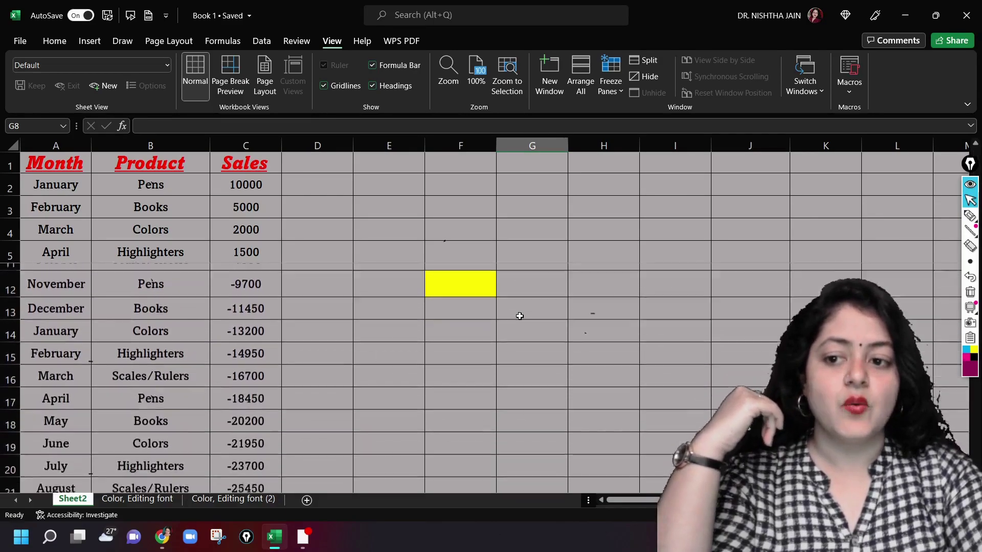
pyautogui.scroll(-2, 519, 316)
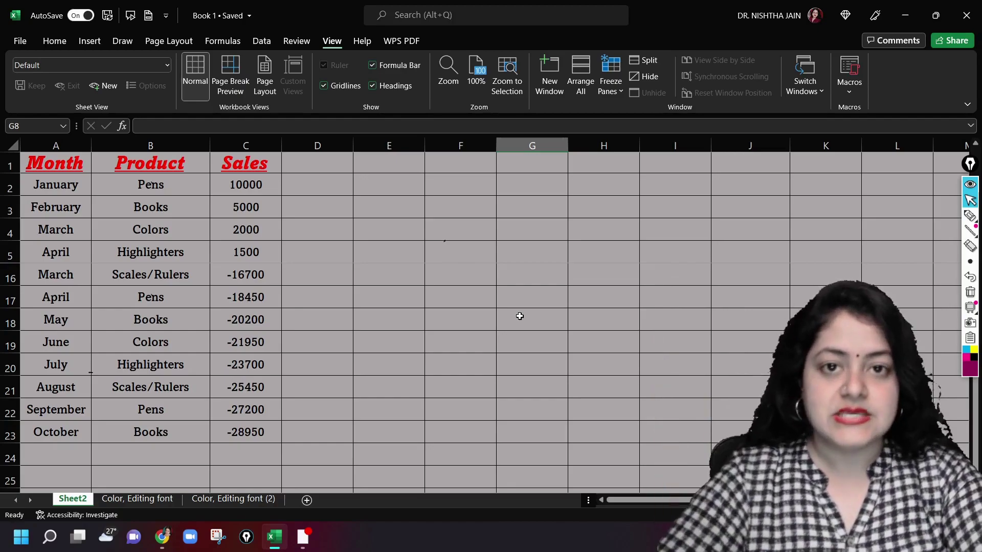
pyautogui.scroll(5, 519, 316)
pyautogui.scroll(-2, 519, 316)
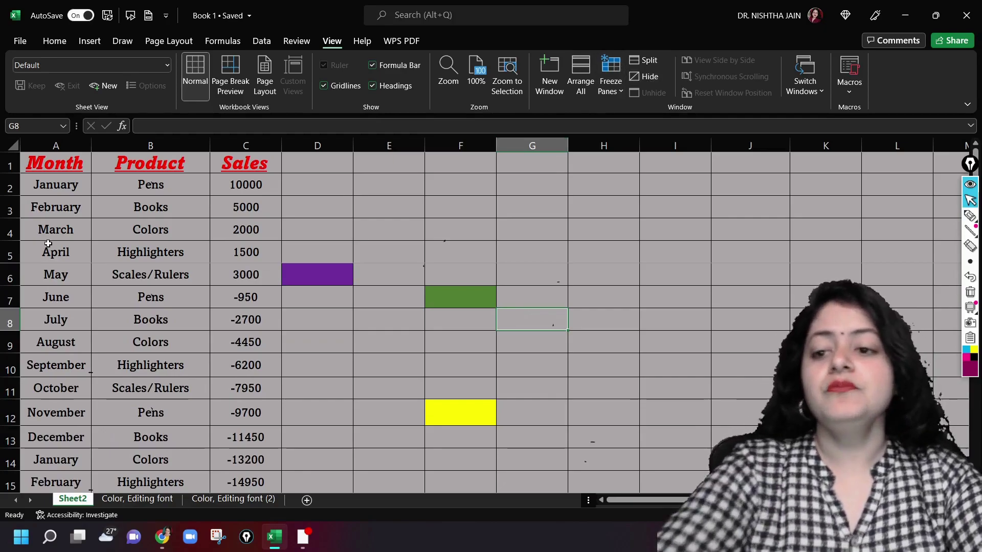
# - Remove the row freeze with Unfreeze Panes and click back into cell C4
pyautogui.click(608, 88)
pyautogui.click(545, 208)
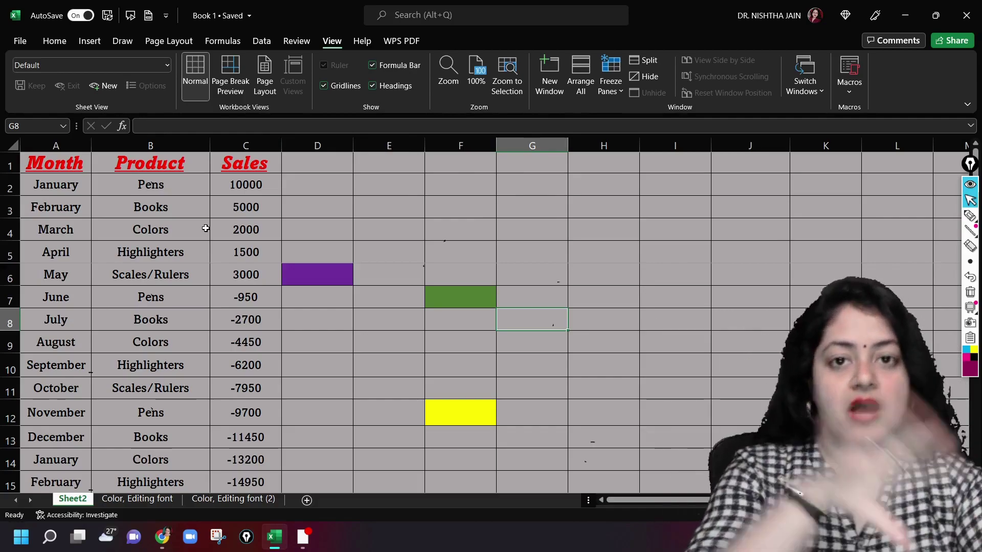
pyautogui.click(608, 73)
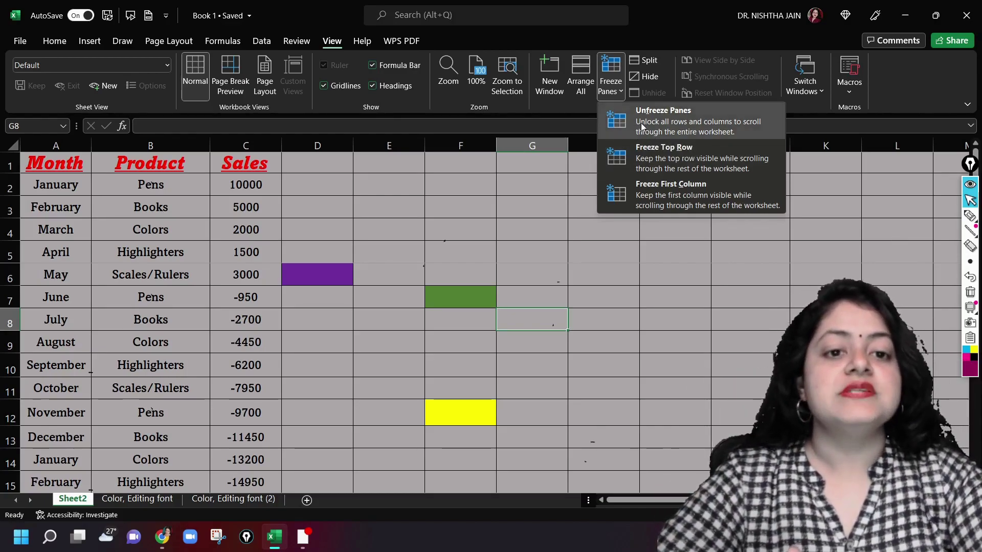
pyautogui.click(642, 123)
pyautogui.click(231, 235)
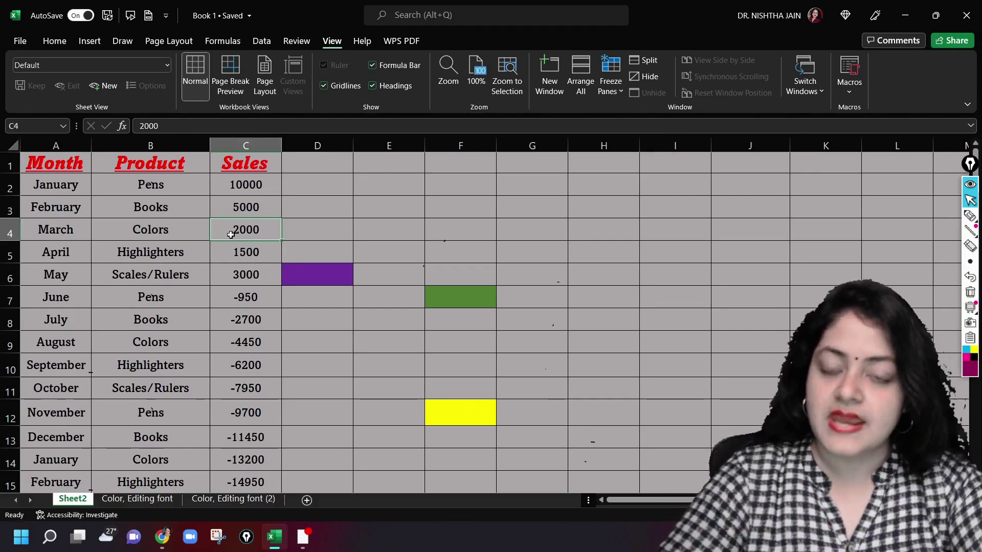
# - Select the column C header, after comparing selections of column B and row 6
pyautogui.click(244, 146)
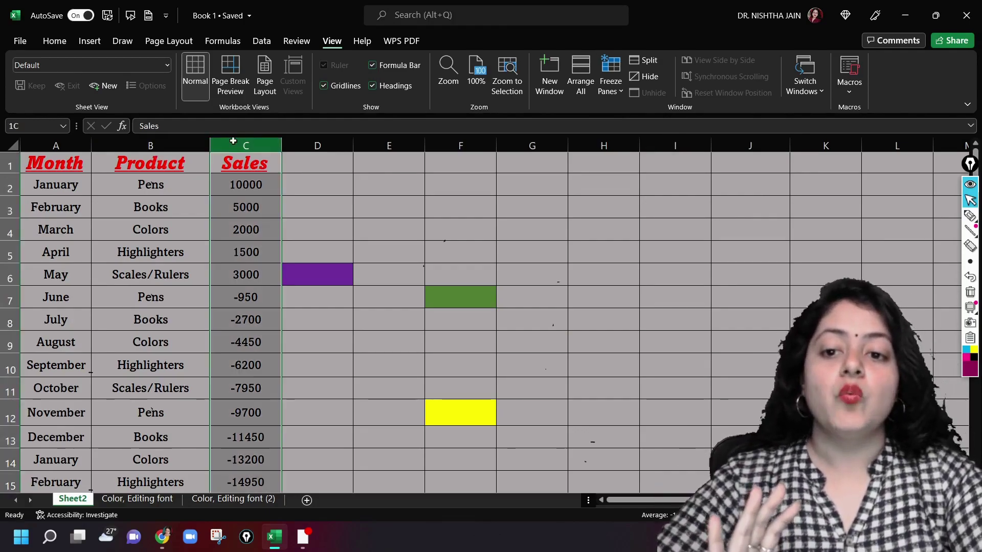
pyautogui.click(137, 146)
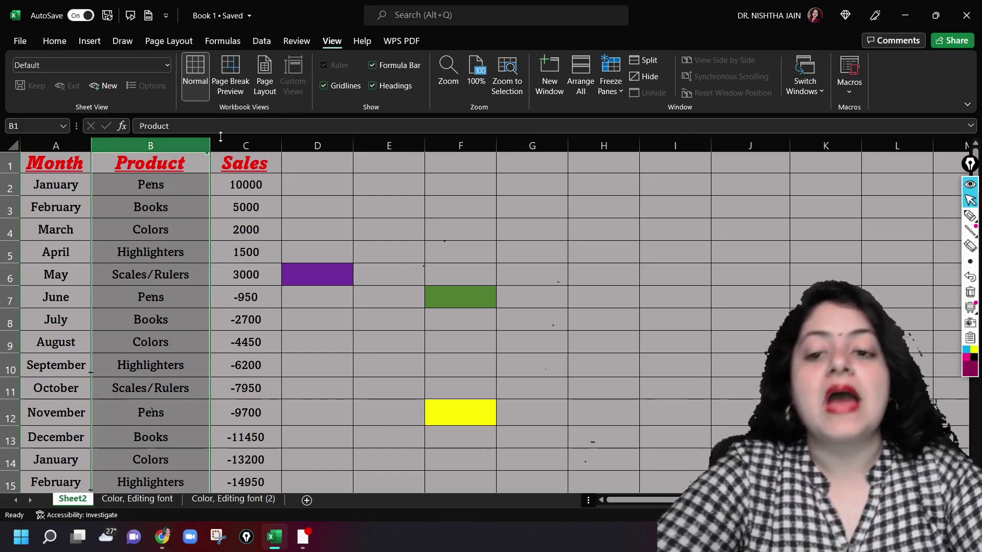
pyautogui.click(237, 142)
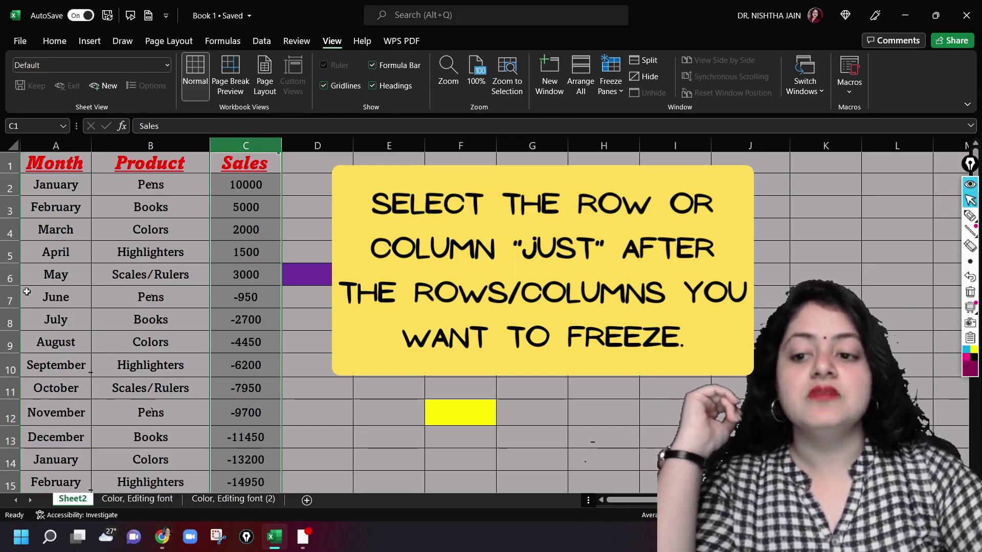
pyautogui.click(10, 278)
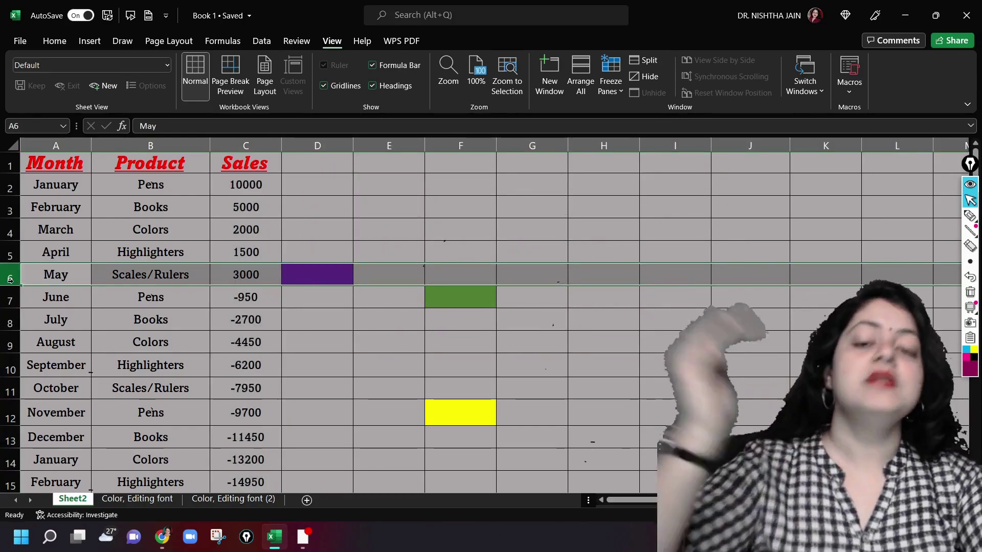
pyautogui.click(241, 147)
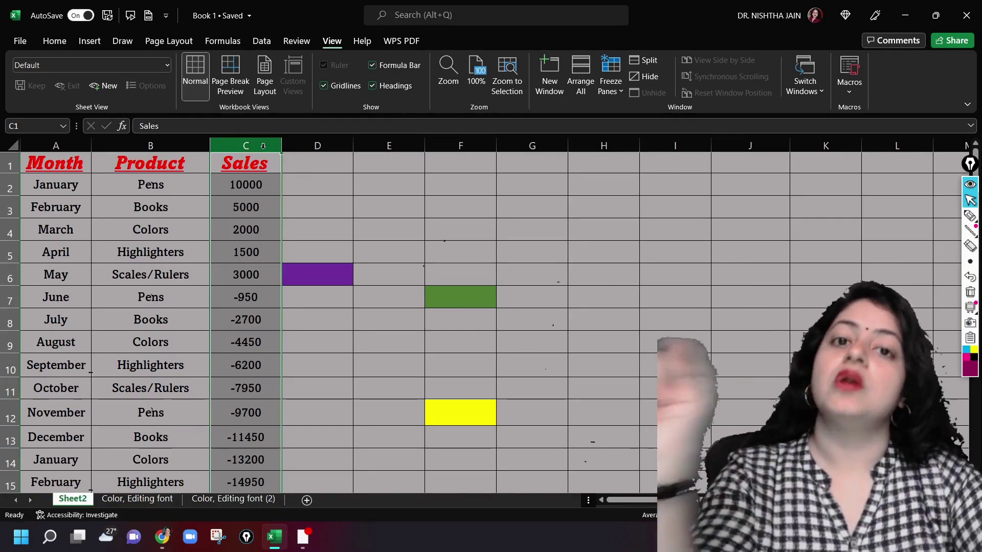
# - Apply Freeze Panes with column C selected, then scroll sideways from H8 to test
pyautogui.click(609, 90)
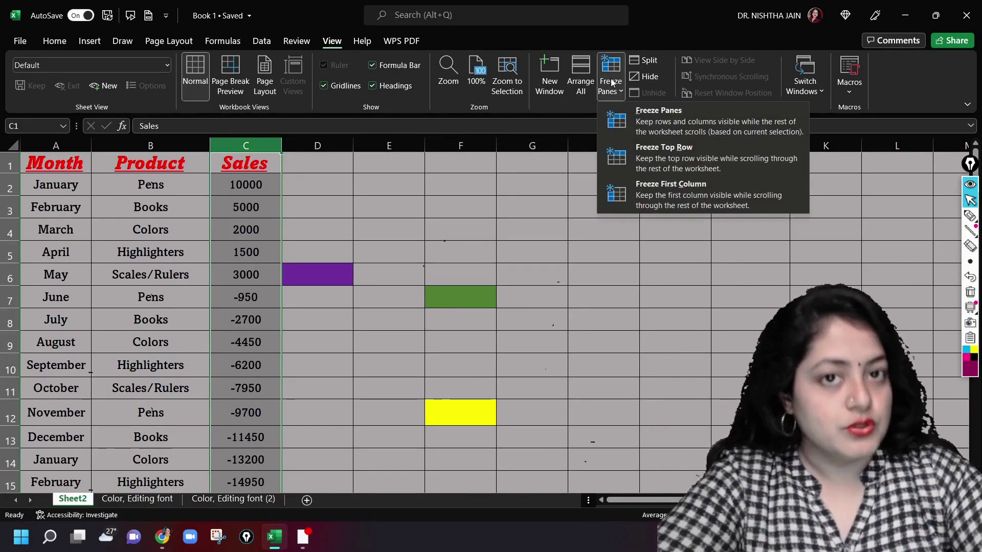
pyautogui.click(659, 124)
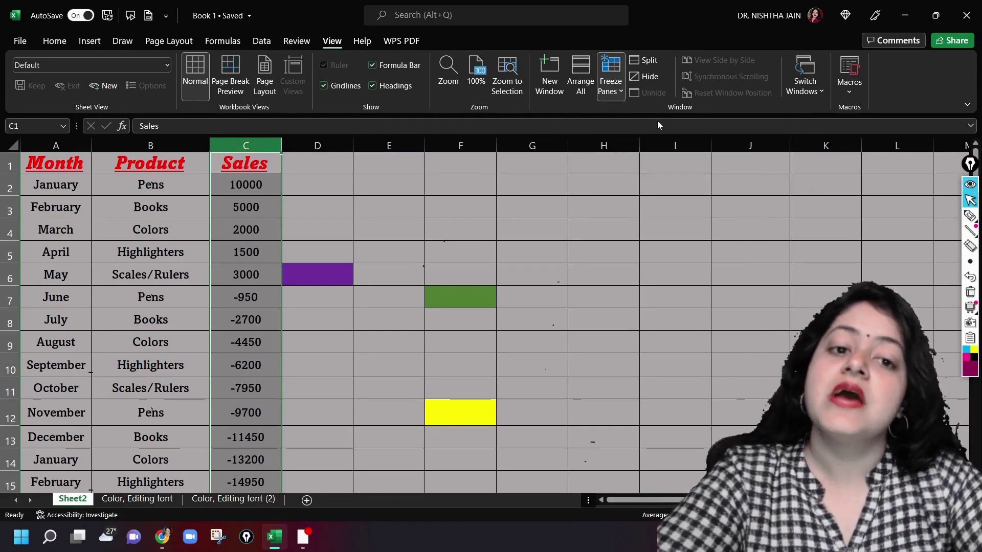
pyautogui.click(593, 316)
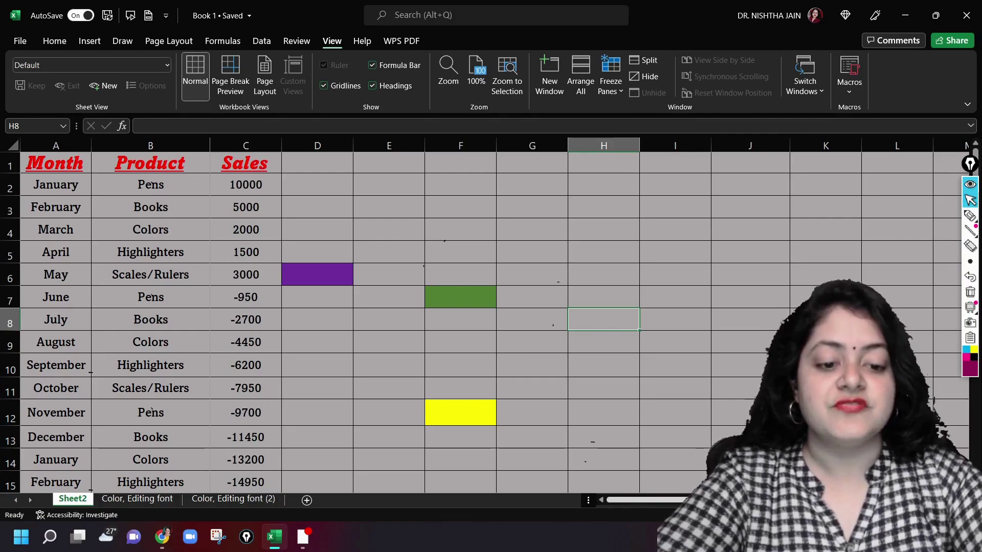
pyautogui.hscroll(1, 460, 317)
pyautogui.hscroll(-1, 460, 317)
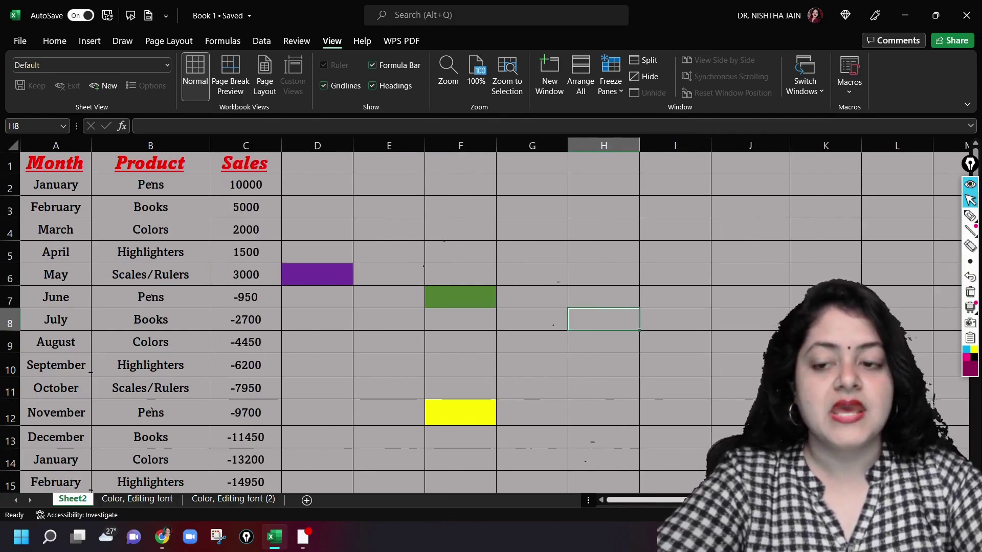
pyautogui.hscroll(1, 716, 365)
pyautogui.hscroll(-1, 716, 364)
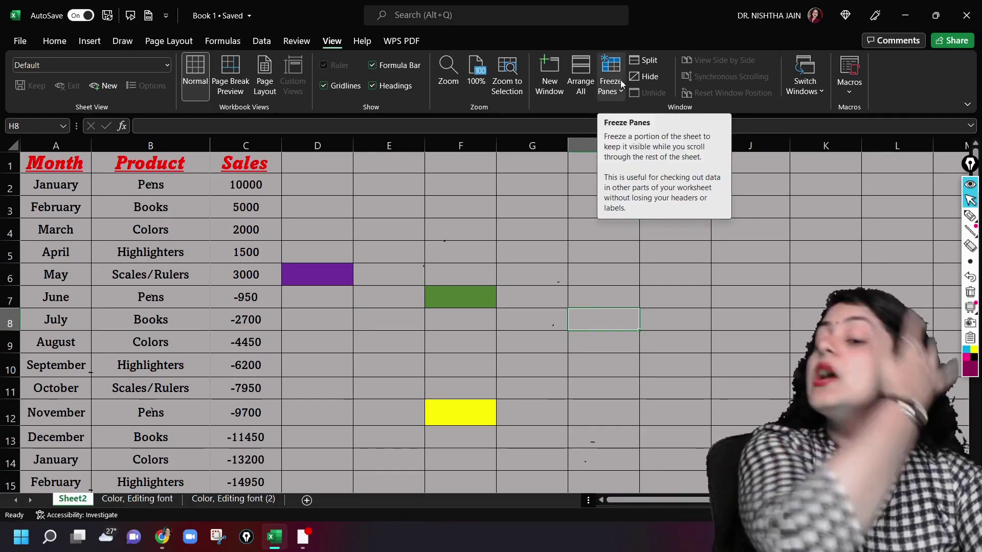
# - Remove the column freeze with Unfreeze Panes
pyautogui.click(482, 267)
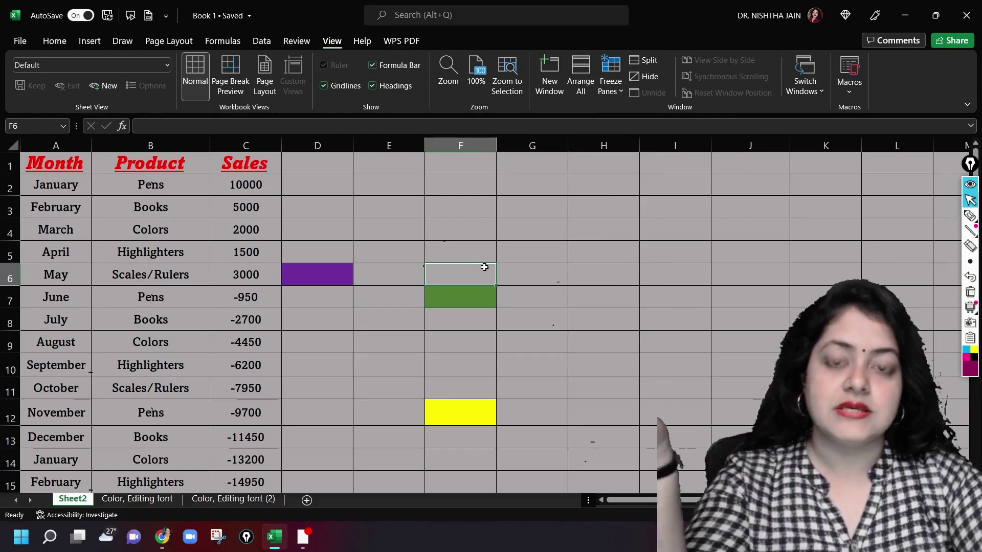
pyautogui.click(610, 77)
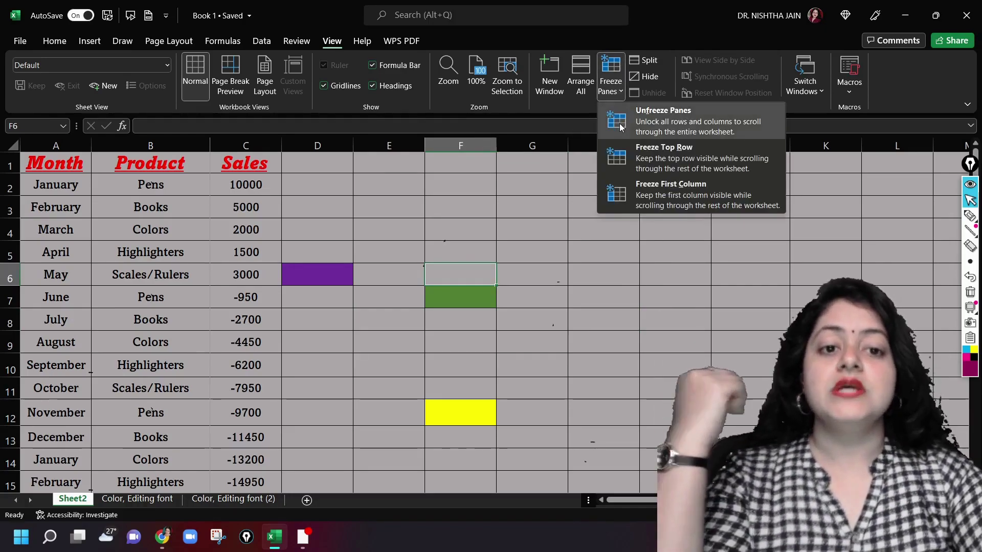
pyautogui.click(373, 178)
# - Select cell F4 and show the freeze options using the Alt, W, F shortcut
pyautogui.click(443, 222)
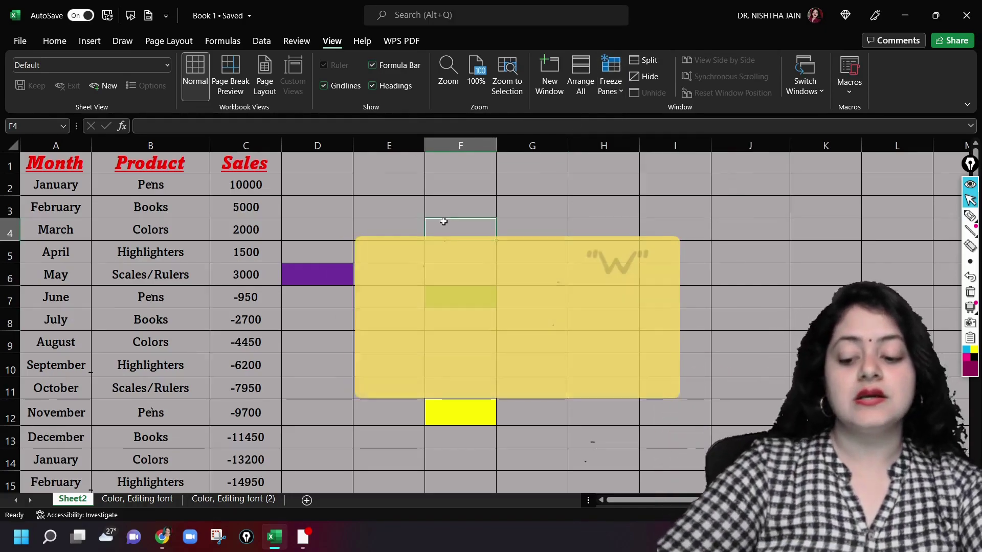
pyautogui.press('alt')
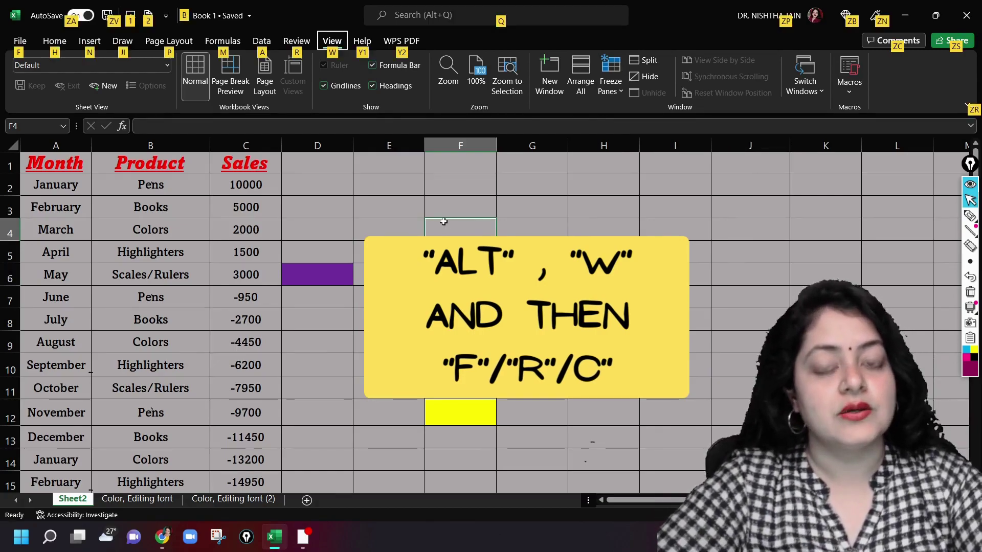
pyautogui.press('w')
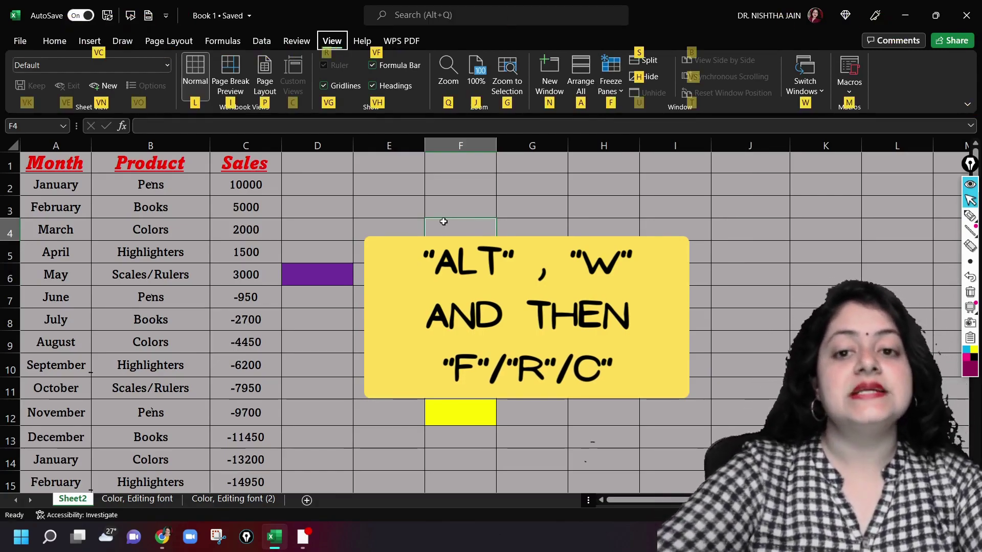
pyautogui.press('f')
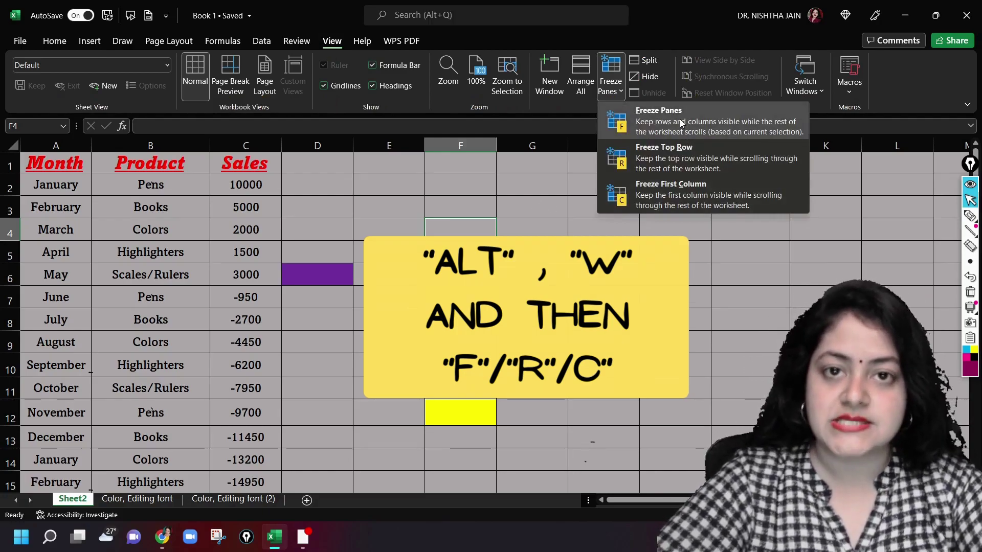
# - Close the freeze options list without choosing, then move focus to the taskbar
pyautogui.click(643, 332)
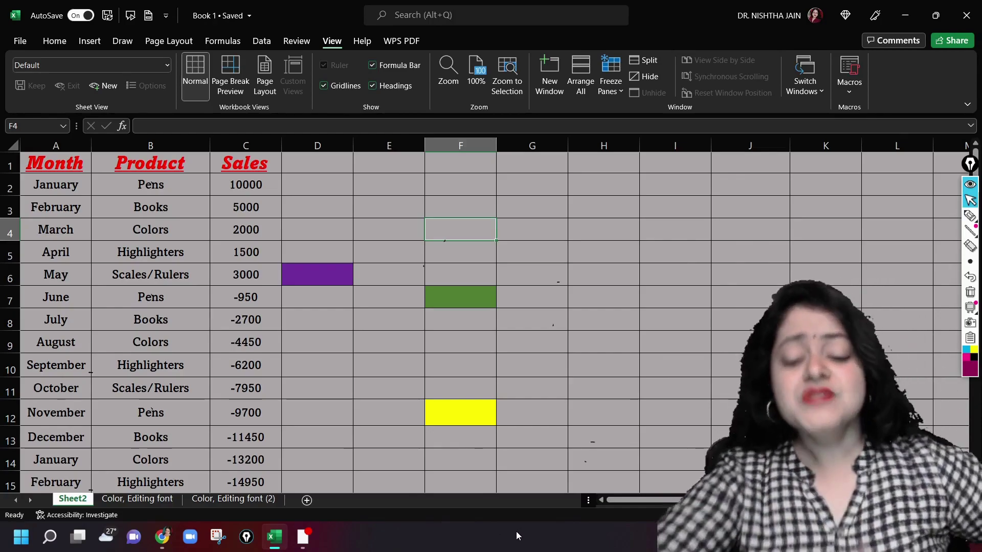
pyautogui.click(346, 533)
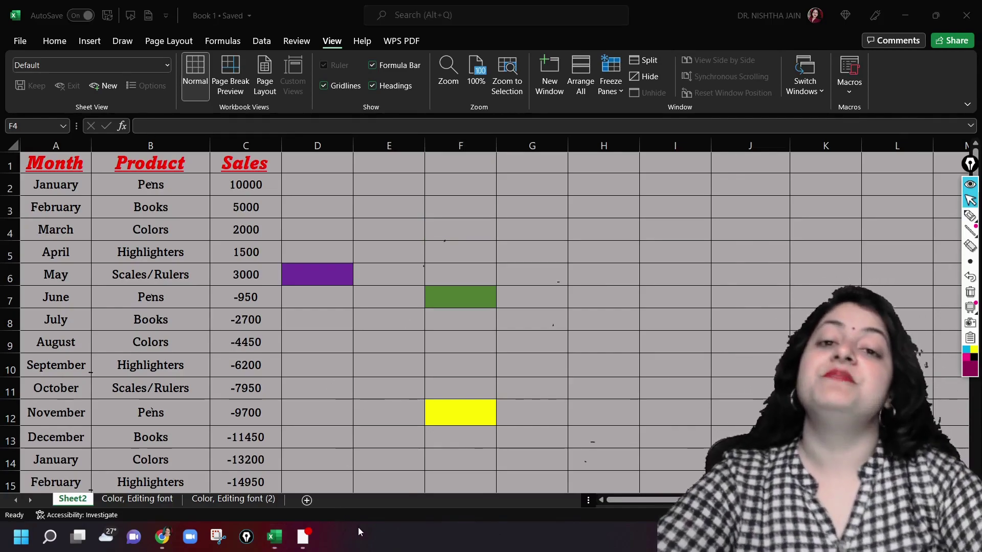